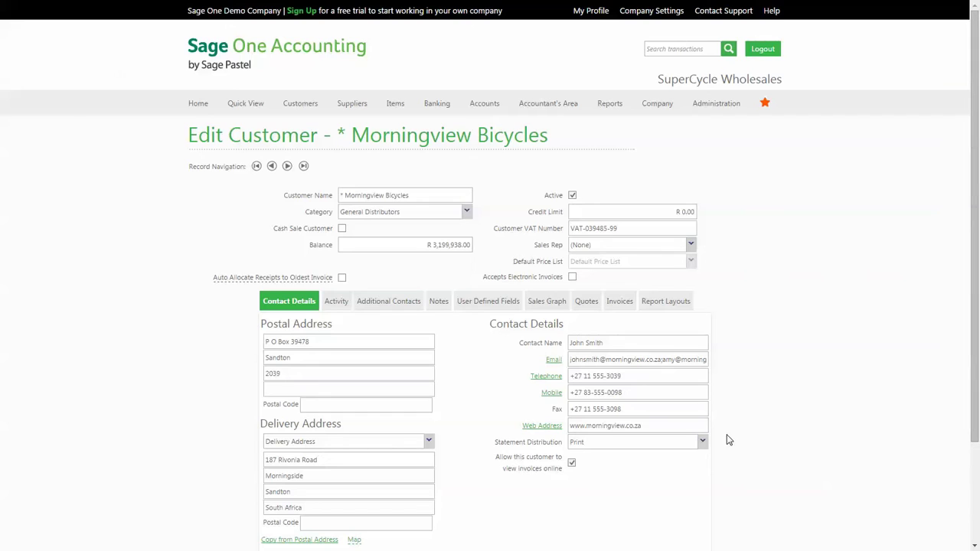
Step: Open the Statement Distribution choices on Morningview Bicycles' Edit Customer page
click(702, 442)
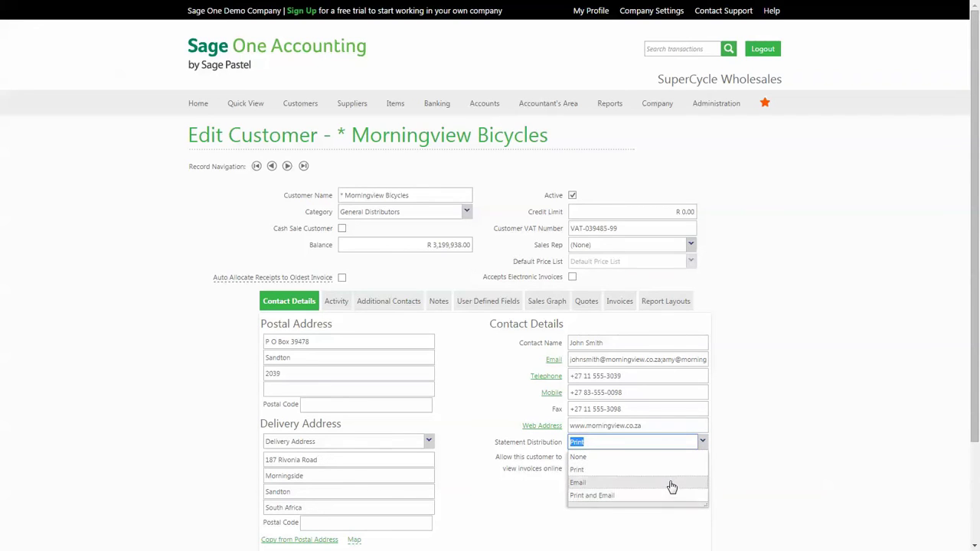
Step: Keep Morningview Bicycles' statement distribution as Print, review its email addresses, and save the record
click(702, 441)
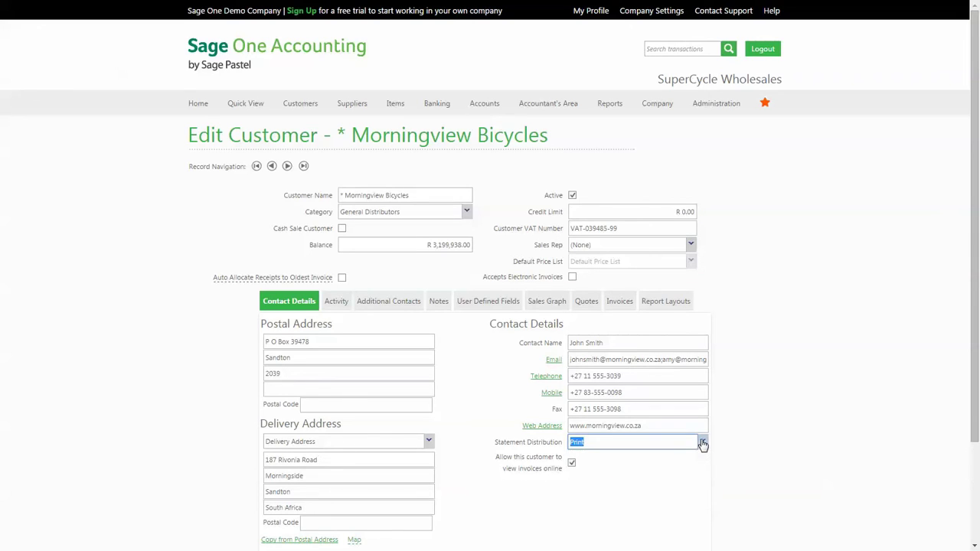
click(648, 357)
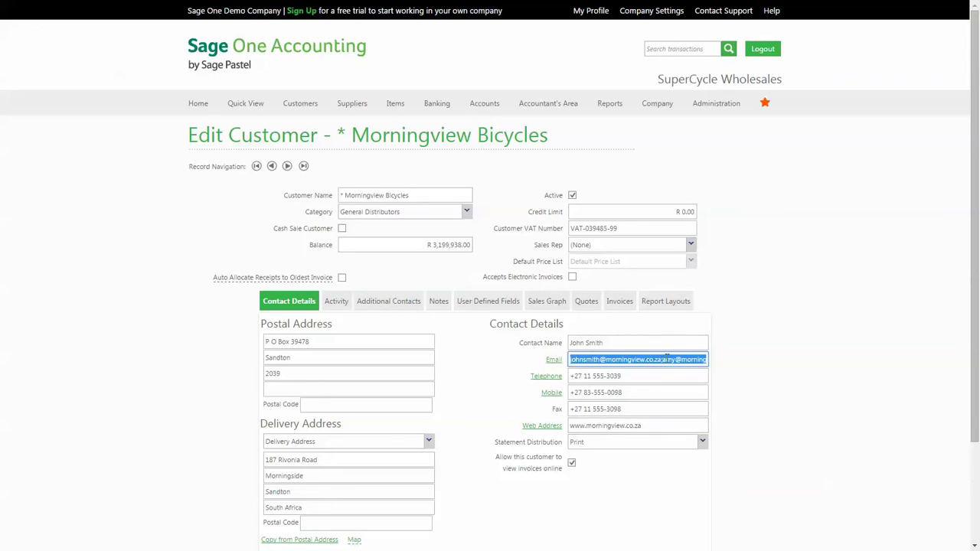
click(662, 360)
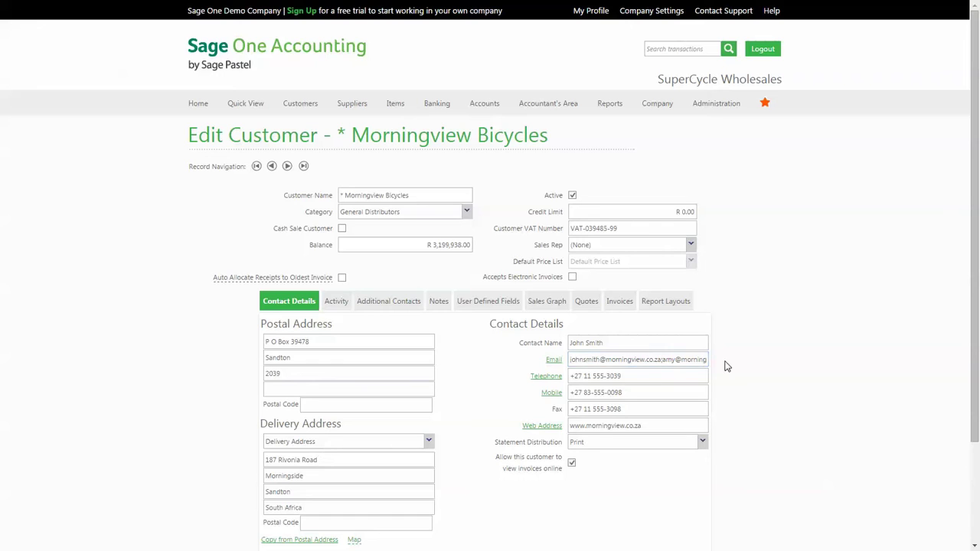
scroll(725, 366, down, 3)
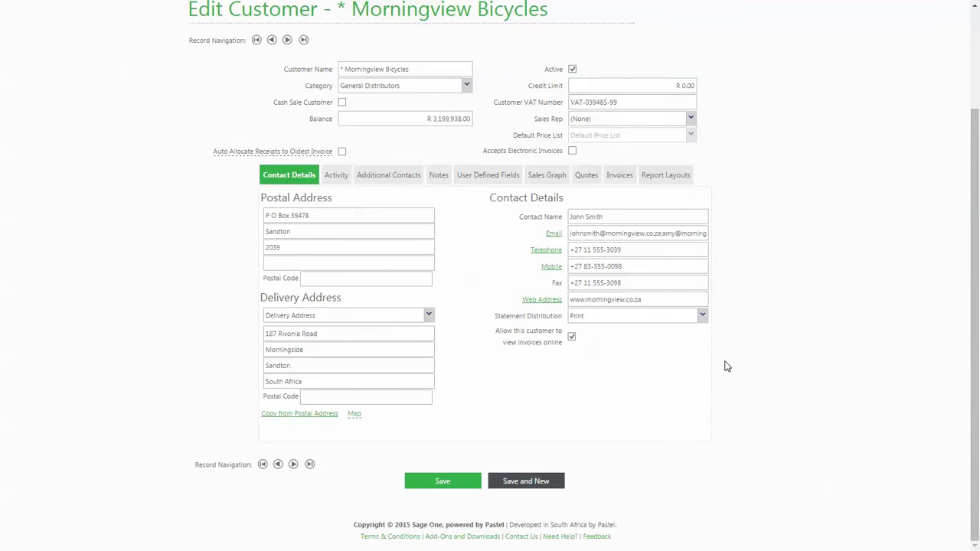
click(475, 486)
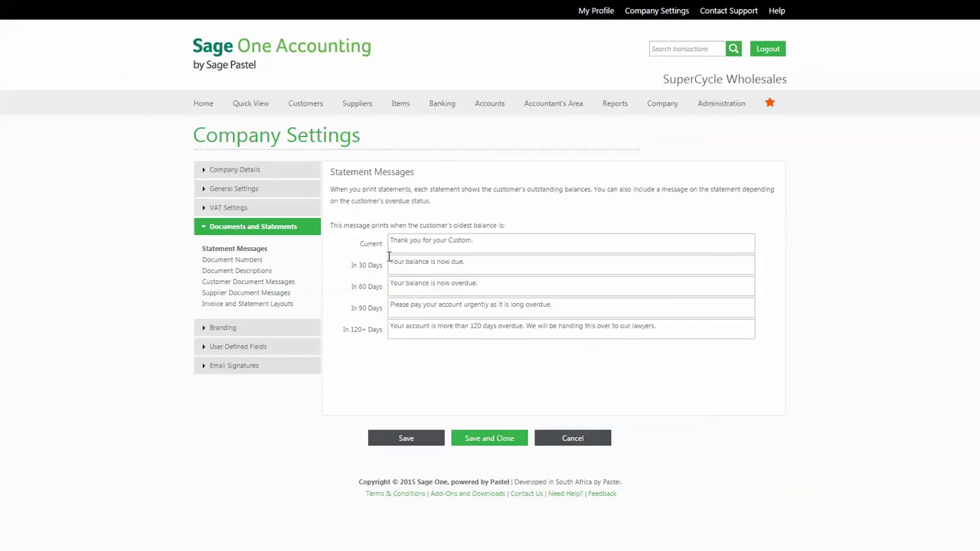
Step: Review the 60-day overdue statement message text
triple_click(497, 285)
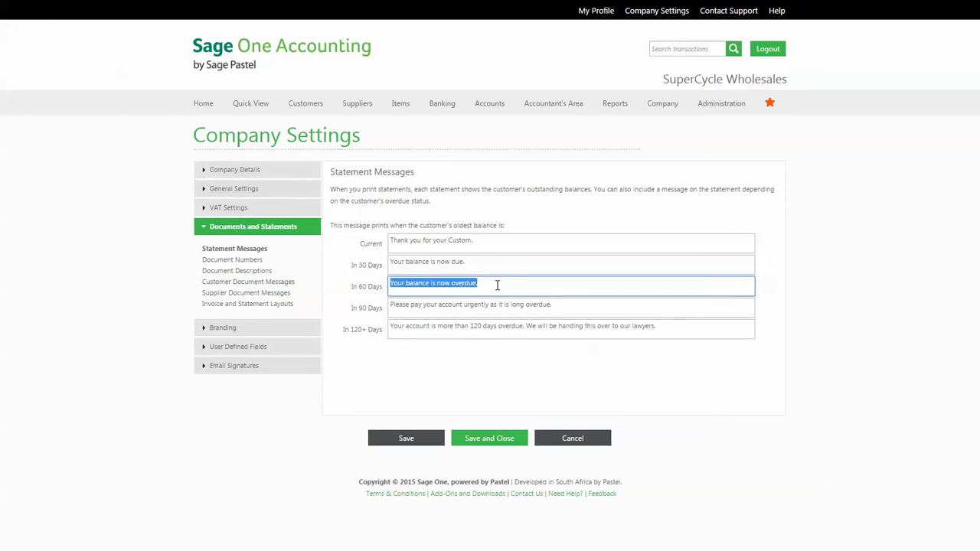
click(816, 274)
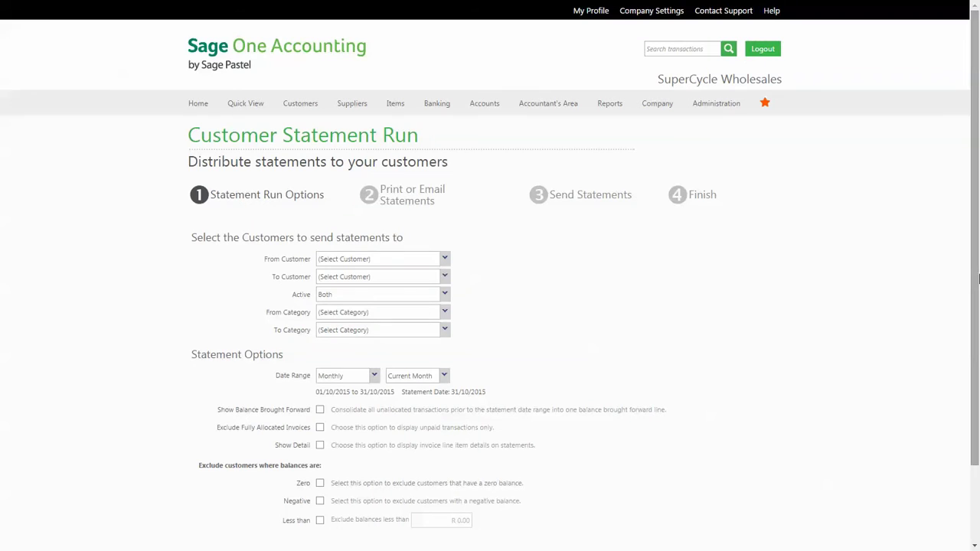
Step: Open the Customer Statement Run and set customers from Morningview Bicycles to Alpha Cycling Supplies
mouse_move(326, 109)
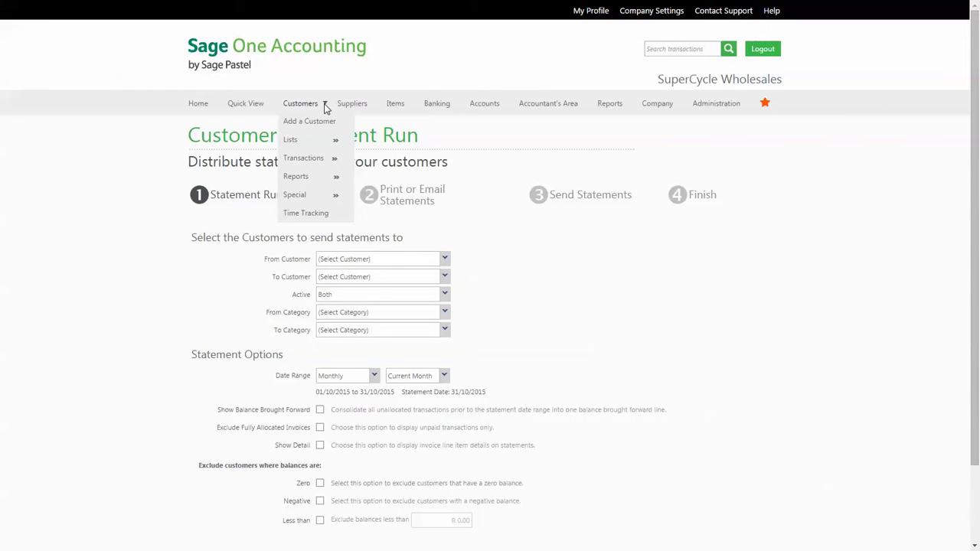
mouse_move(332, 178)
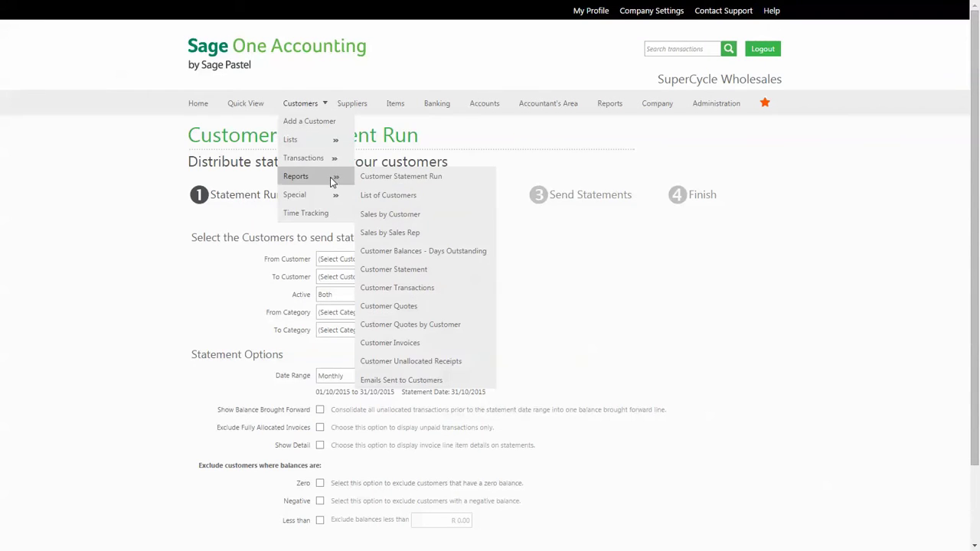
click(375, 178)
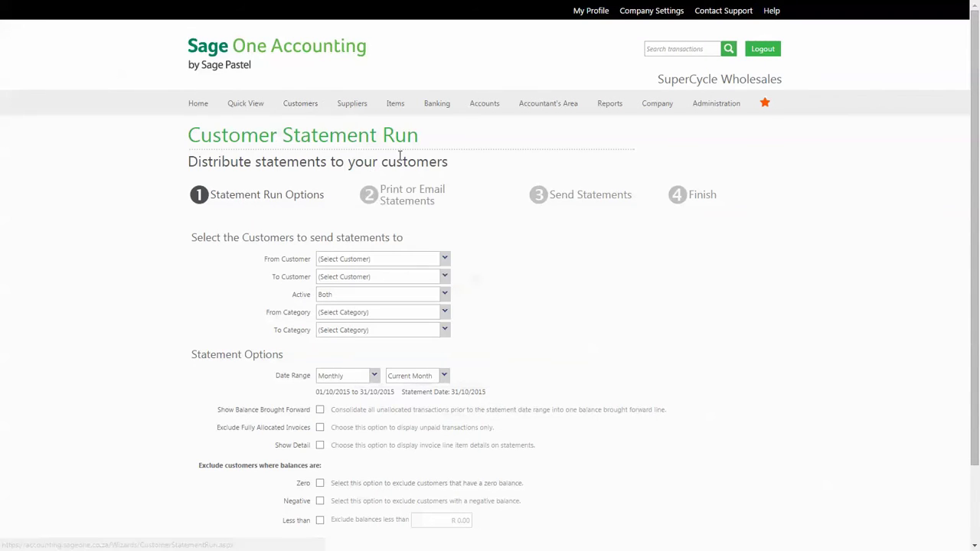
click(445, 260)
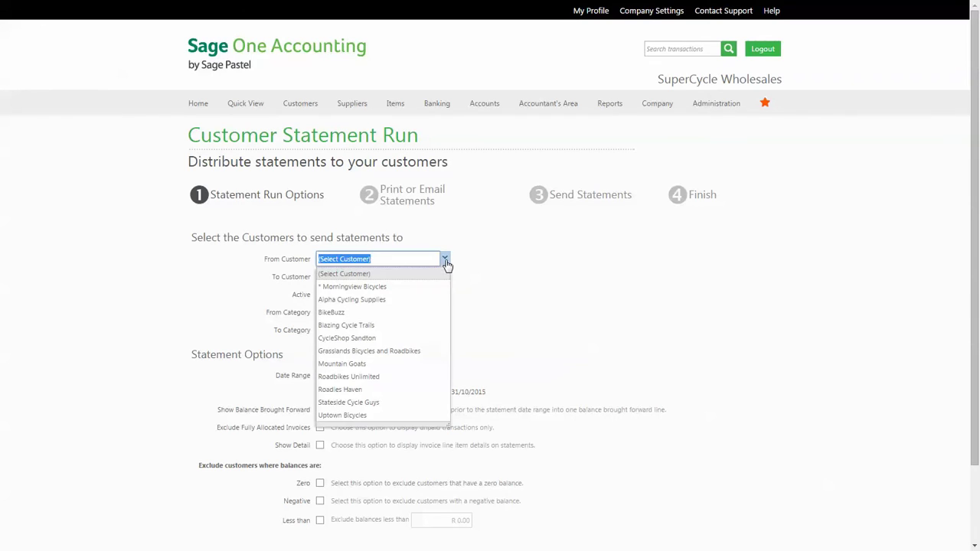
click(433, 285)
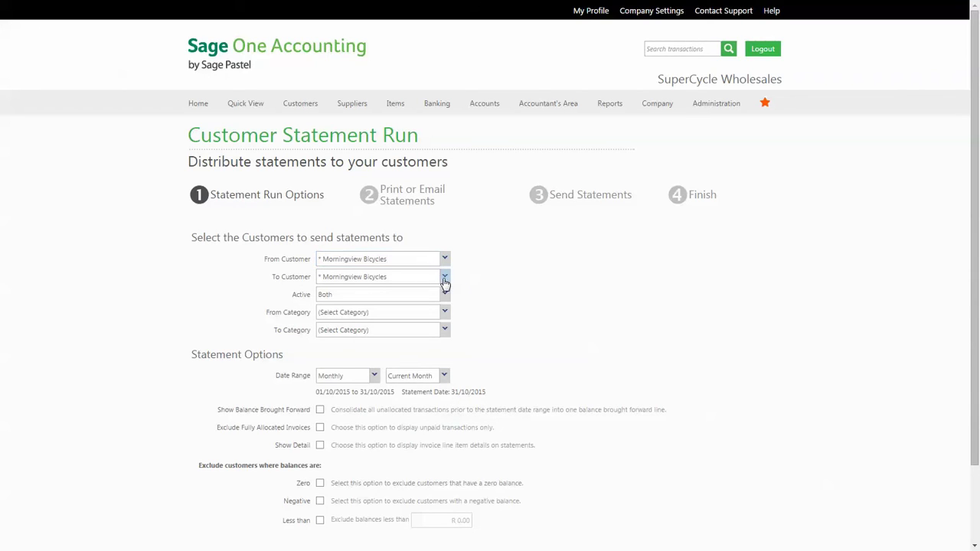
click(444, 279)
click(428, 317)
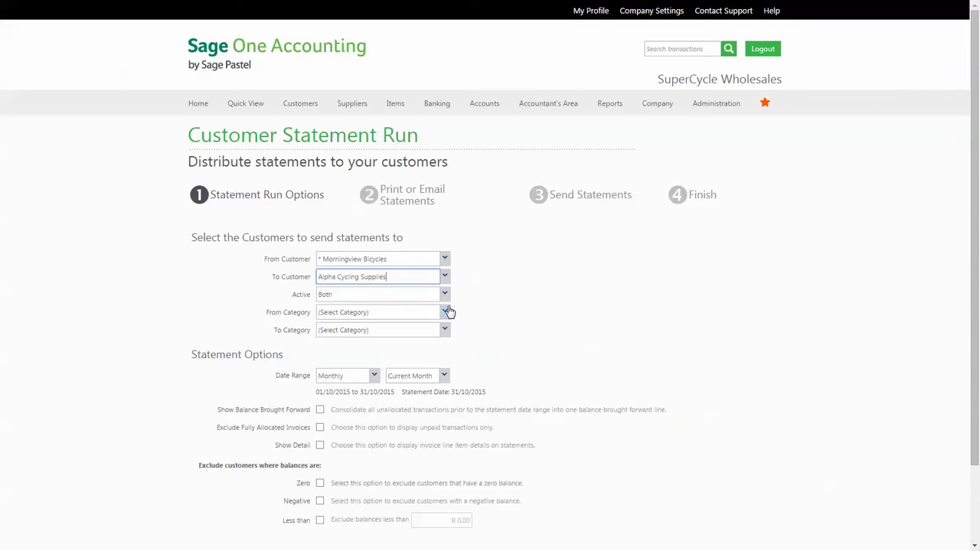
Step: Leave the customer category unset, choose October 2015, and show balance brought forward
click(462, 307)
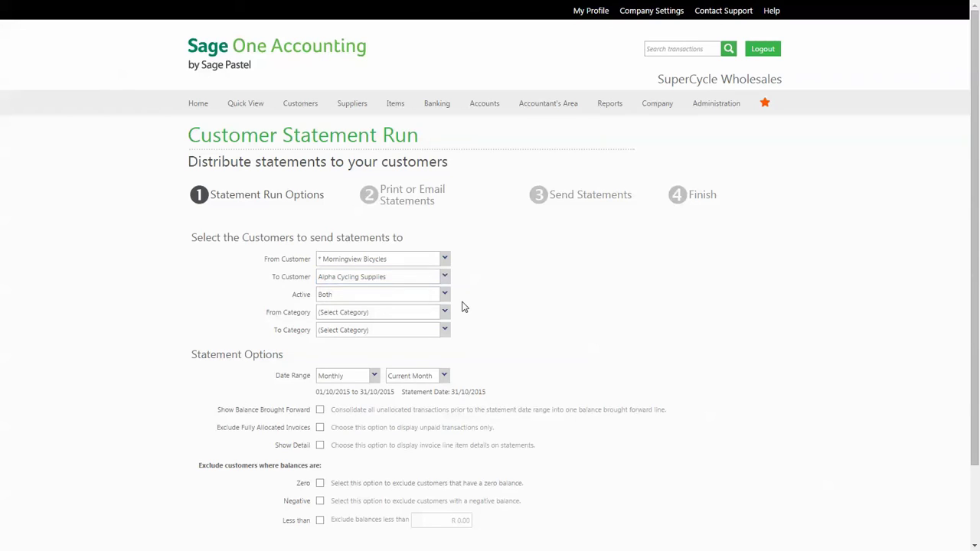
click(444, 312)
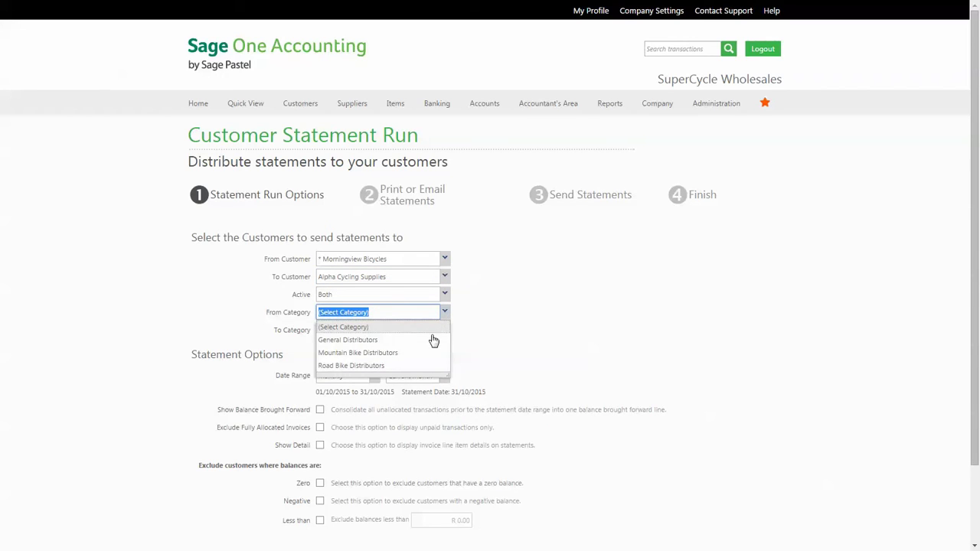
click(474, 318)
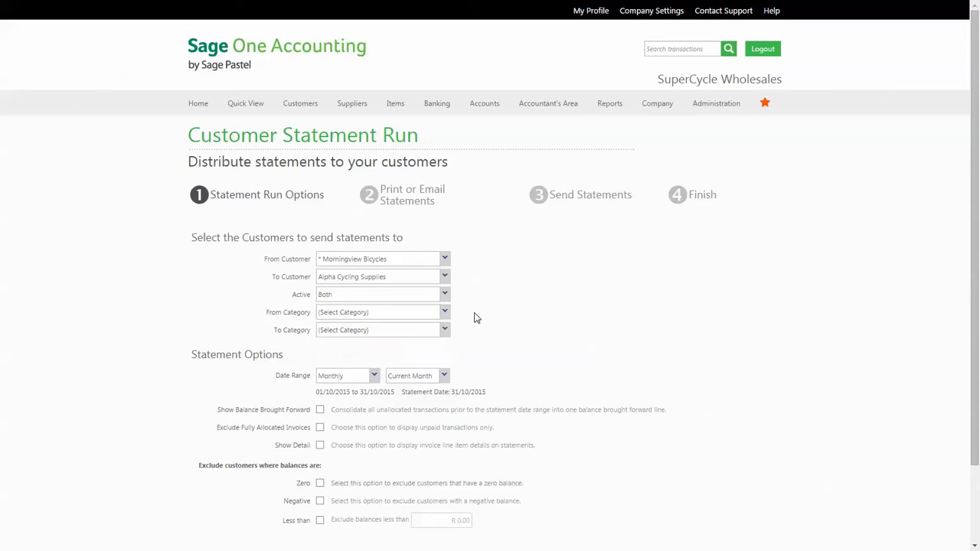
click(444, 375)
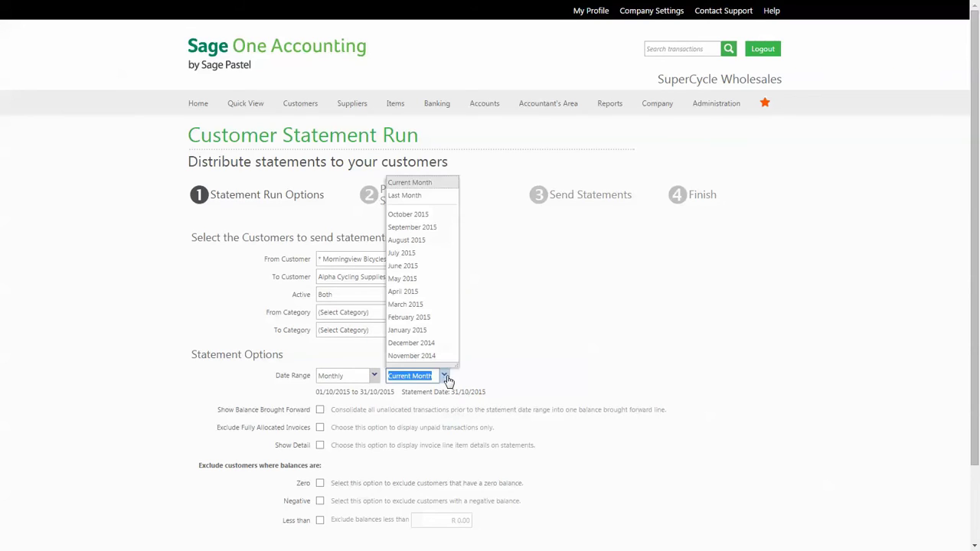
click(432, 215)
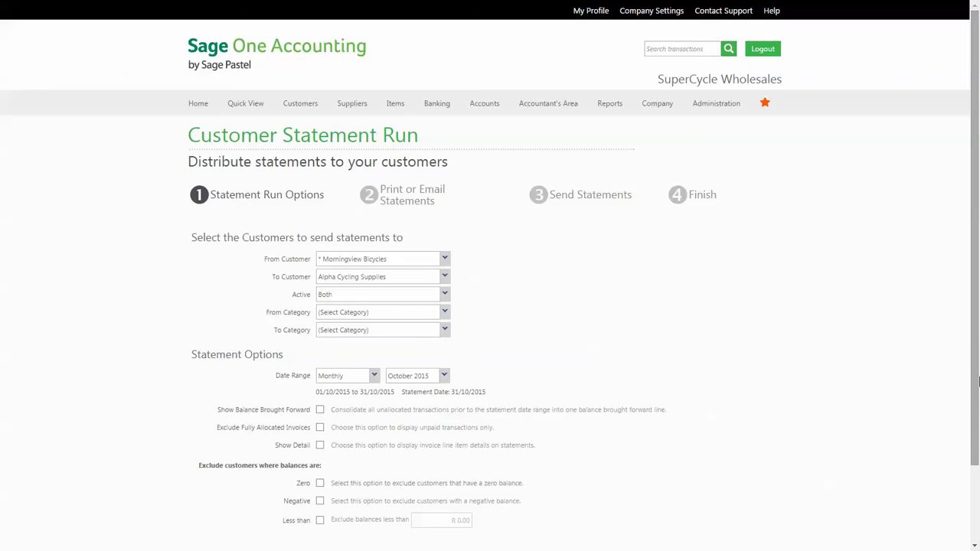
scroll(978, 381, down, 2)
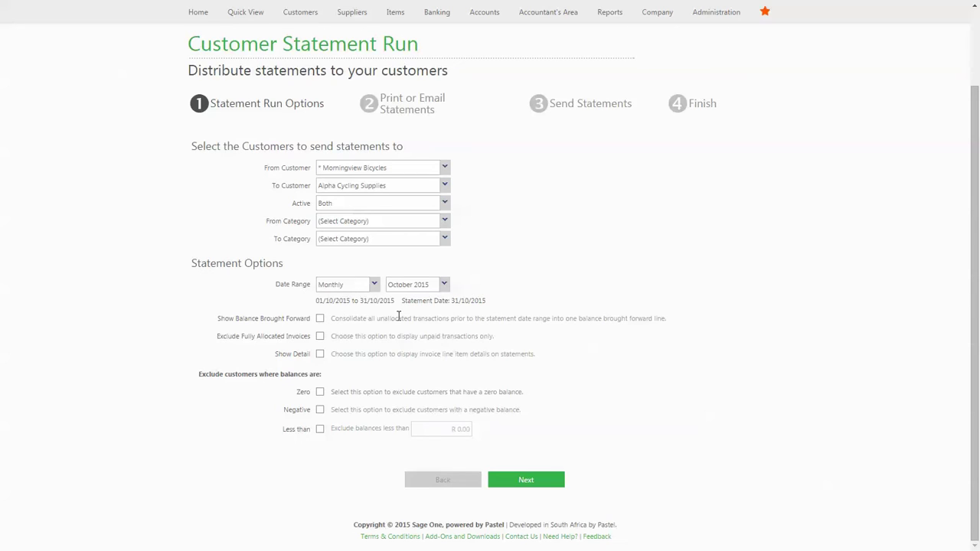
click(321, 319)
Step: Exclude fully allocated invoices and turn off line item detail, leaving zero, negative and small-balance exclusions off
click(320, 337)
click(320, 357)
click(321, 394)
click(325, 393)
click(321, 411)
click(321, 411)
click(319, 430)
click(320, 431)
click(528, 481)
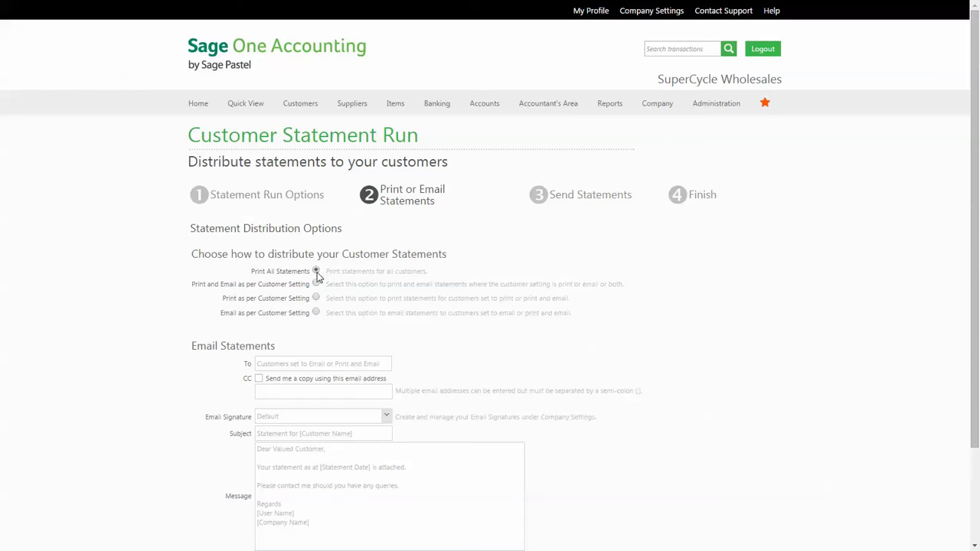
Step: Print and email per customer setting, send myself a CC copy at my e-mail address, and continue
click(316, 284)
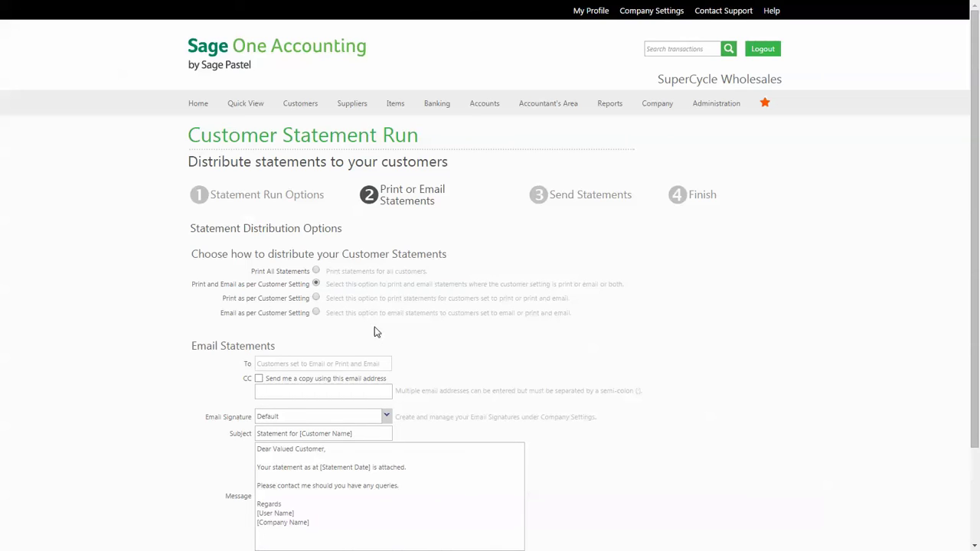
click(259, 379)
click(266, 391)
key(ctrl+v)
click(205, 386)
scroll(205, 387, down, 2)
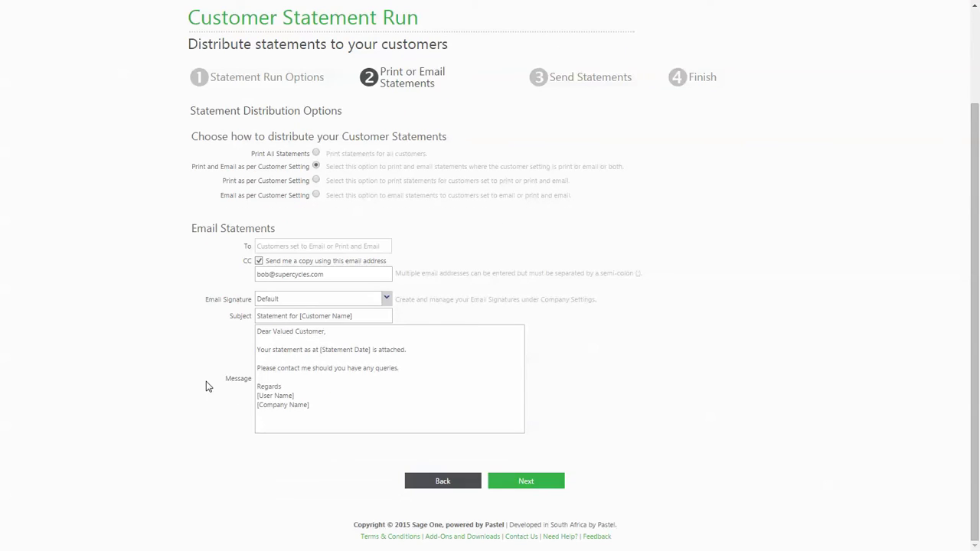
click(525, 481)
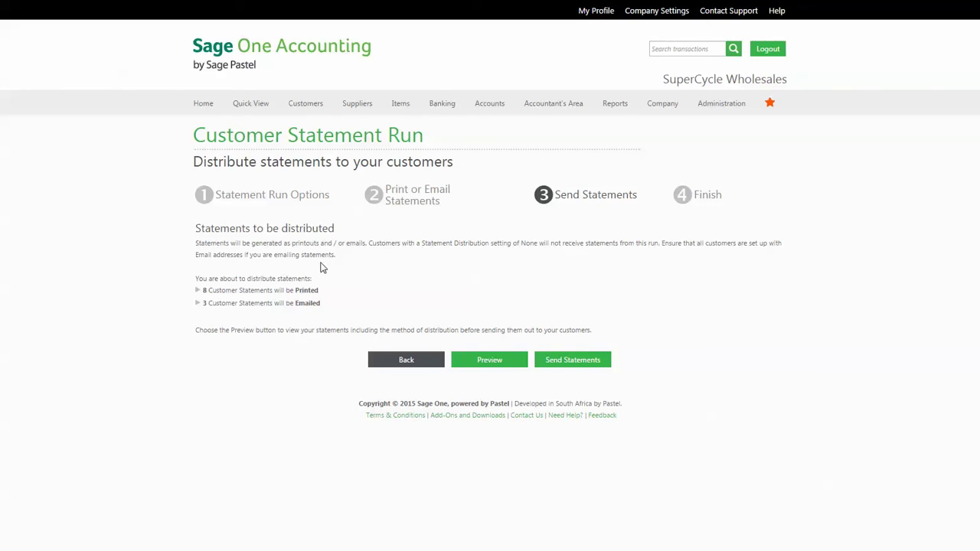
click(480, 361)
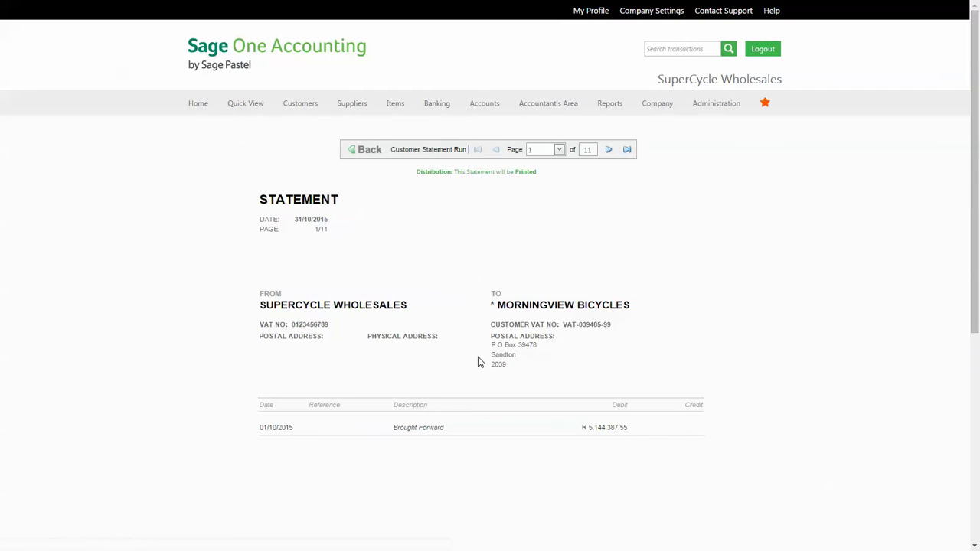
click(609, 151)
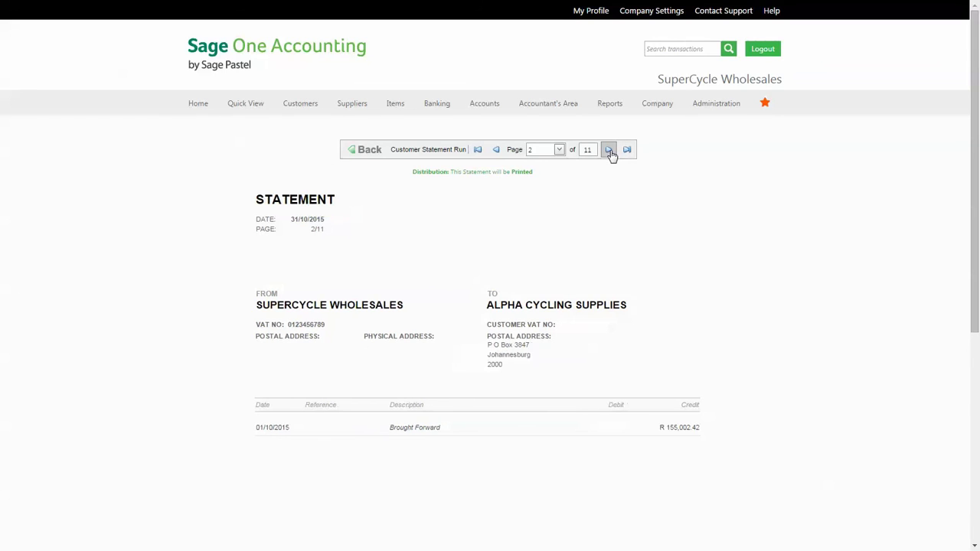
scroll(609, 153, down, 4)
scroll(610, 155, up, 3)
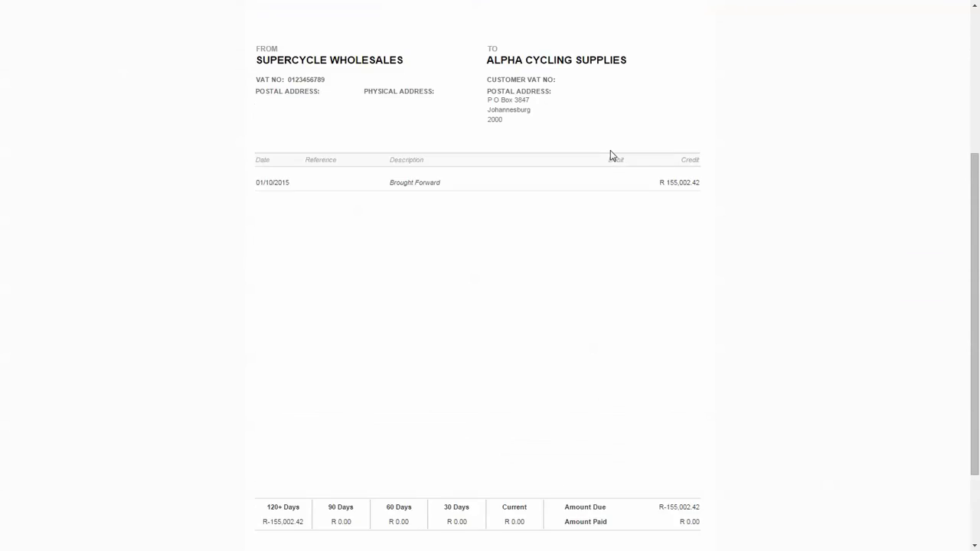
scroll(610, 153, up, 1)
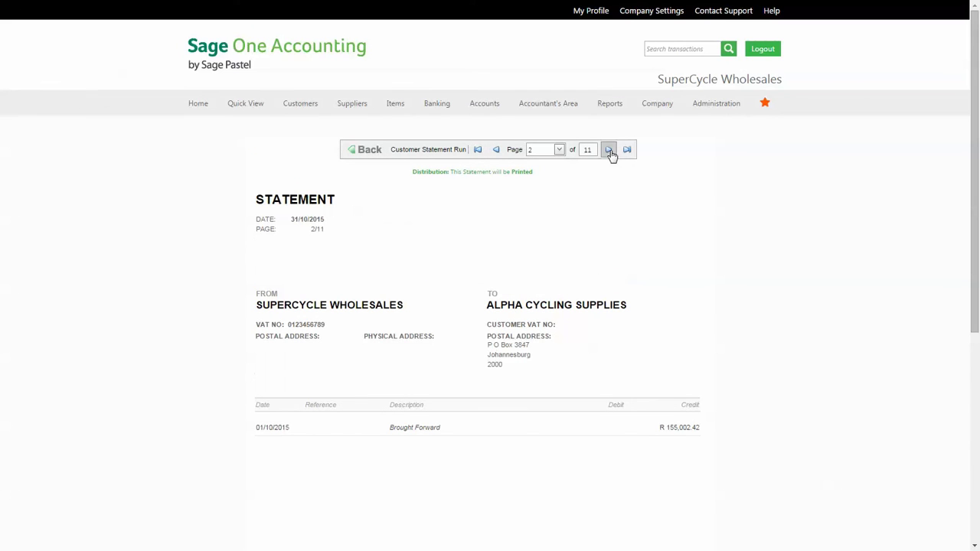
click(365, 153)
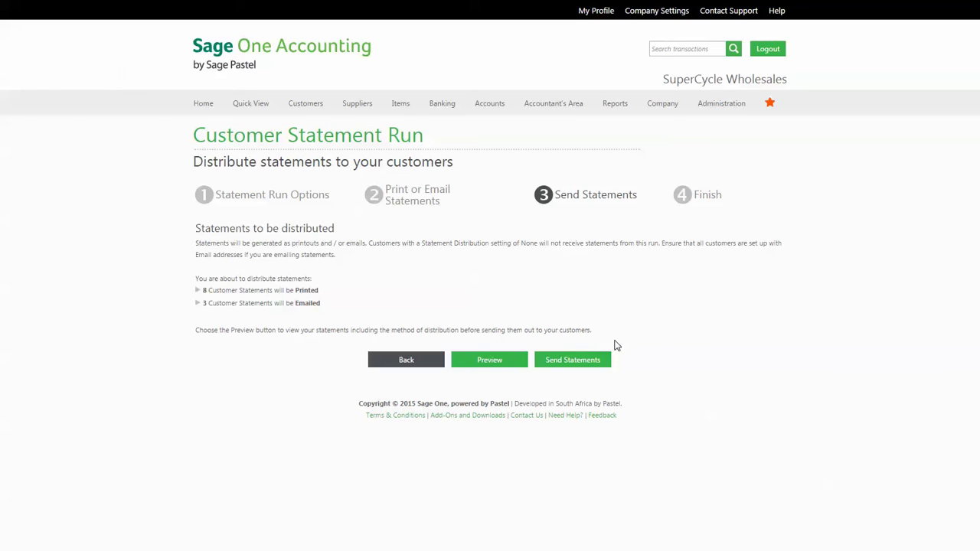
click(576, 369)
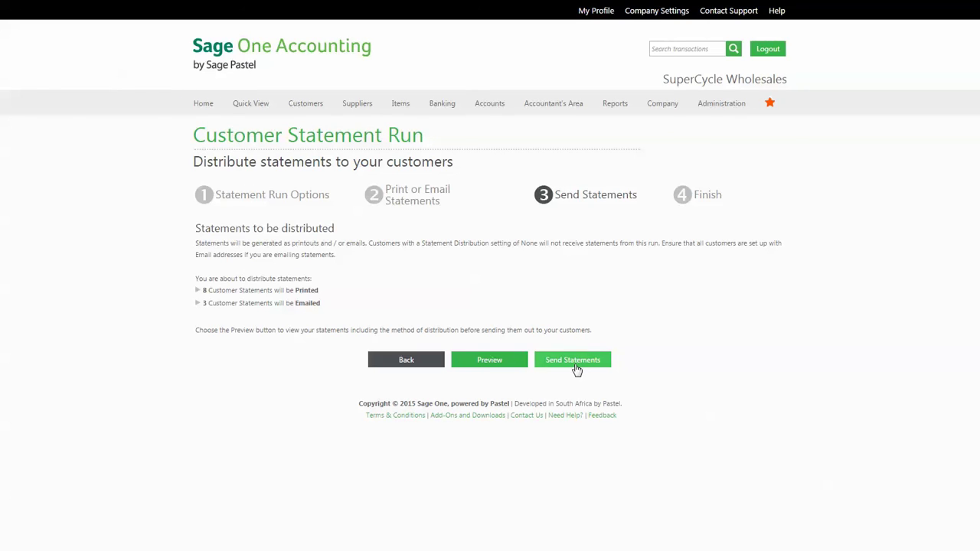